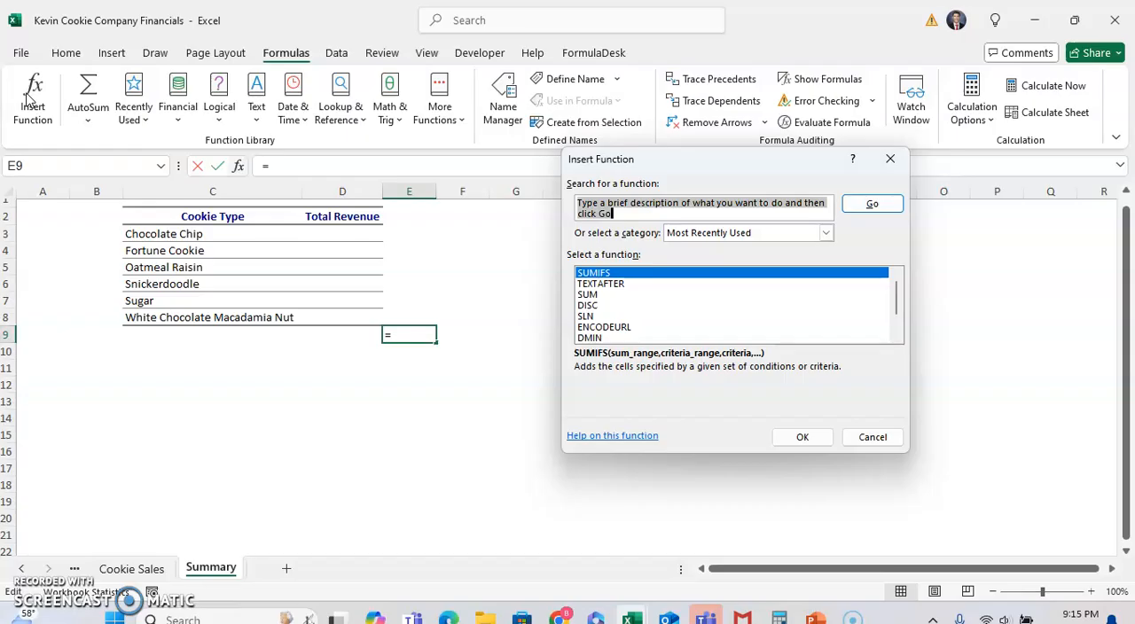
Step: Browse the function categories in the Insert Function dialog and list the functions of the All category
{"action": "left_click", "coordinate": [729, 203]}
{"action": "left_click", "coordinate": [707, 234]}
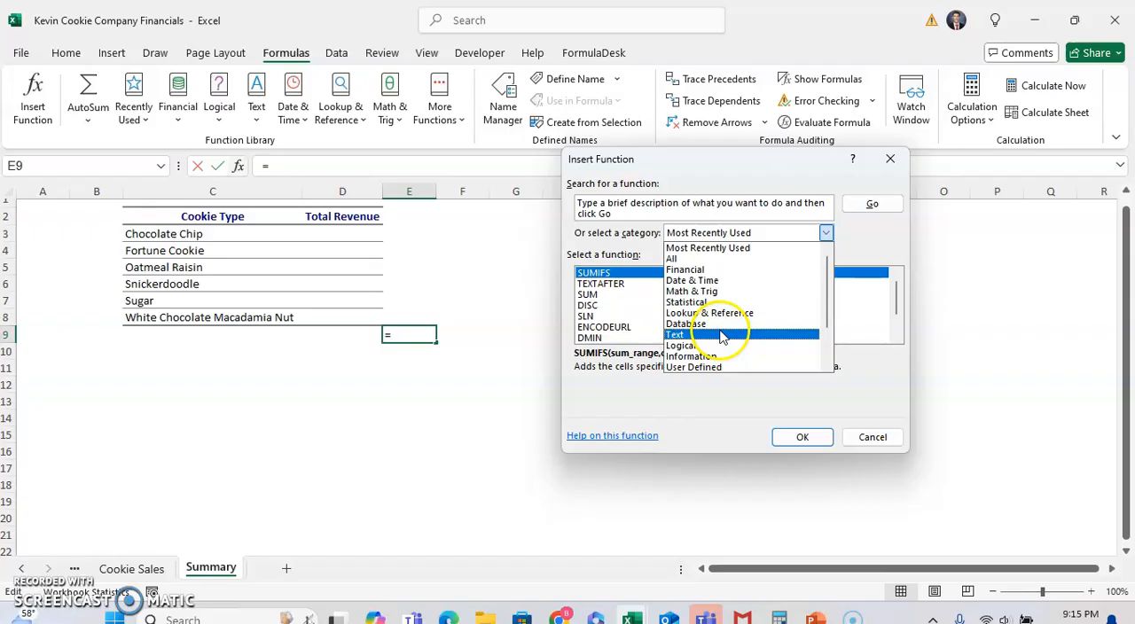
{"action": "mouse_move", "coordinate": [827, 294]}
{"action": "left_mouse_down"}
{"action": "mouse_move", "coordinate": [825, 348]}
{"action": "mouse_move", "coordinate": [825, 277]}
{"action": "left_mouse_up"}
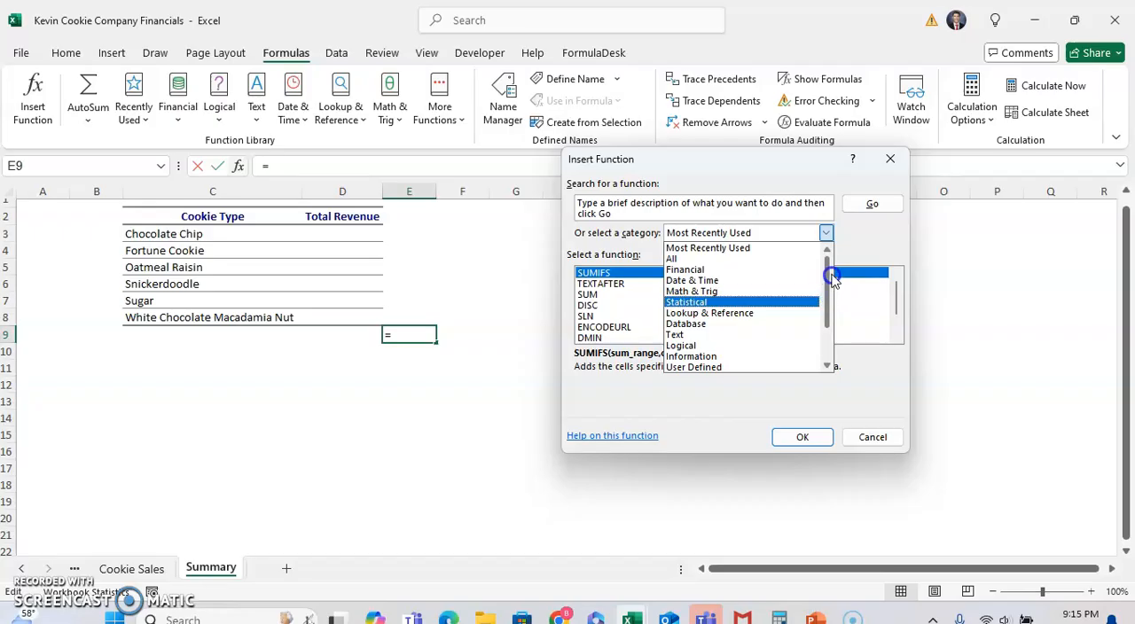
{"action": "left_click", "coordinate": [732, 258]}
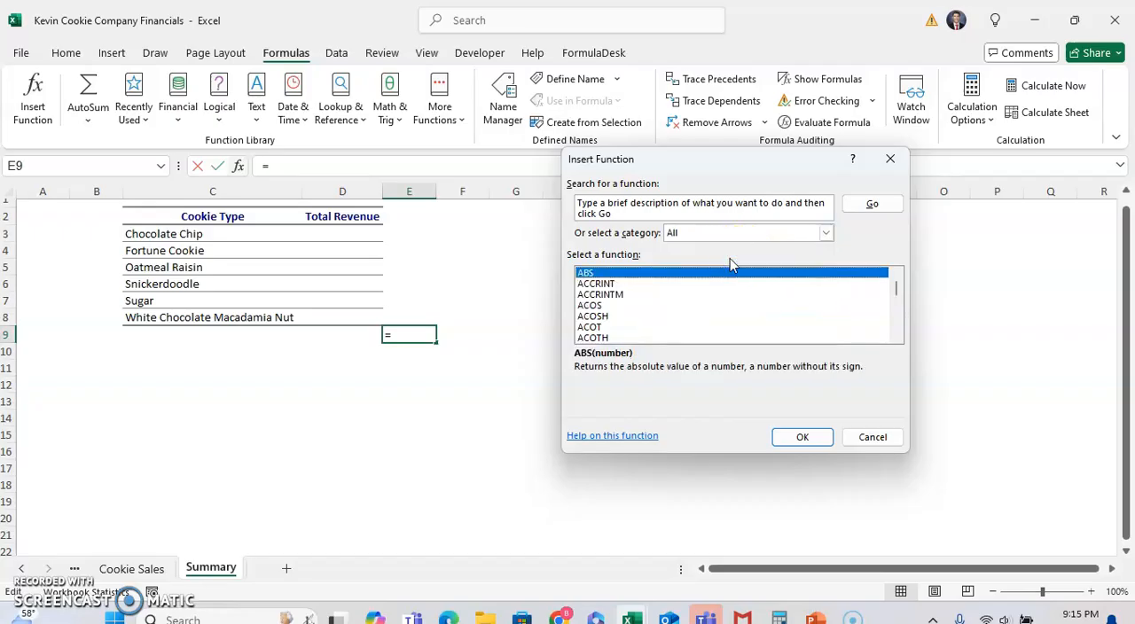
Step: Search the function library for "text" and look through the recommended functions
{"action": "left_click", "coordinate": [638, 213]}
{"action": "key", "text": "BackSpace"}
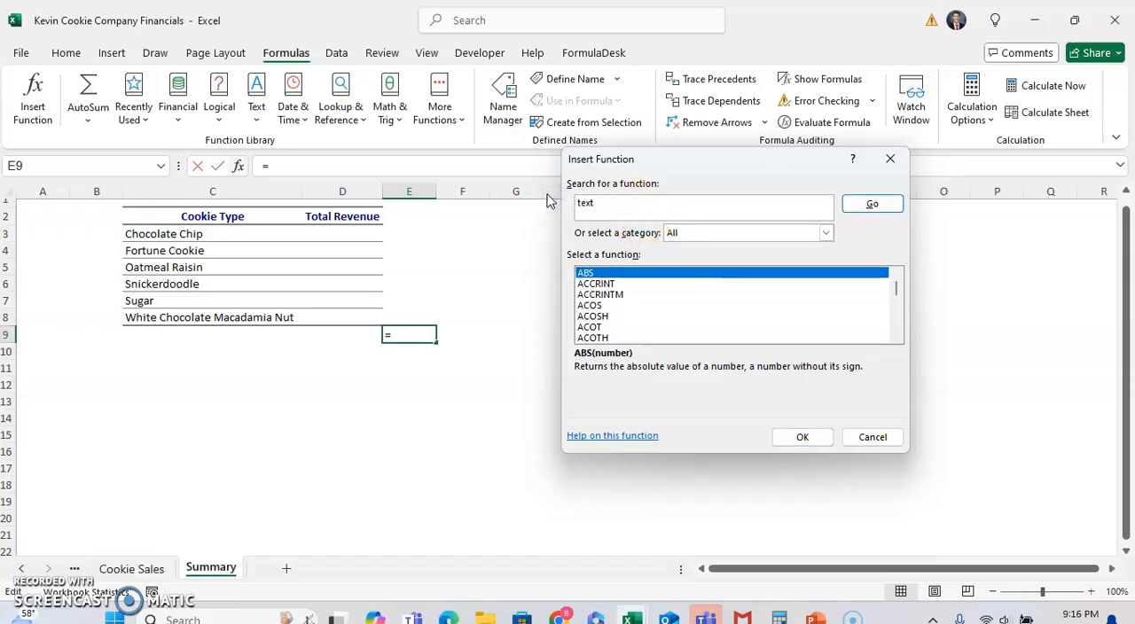
{"action": "key", "text": "Return"}
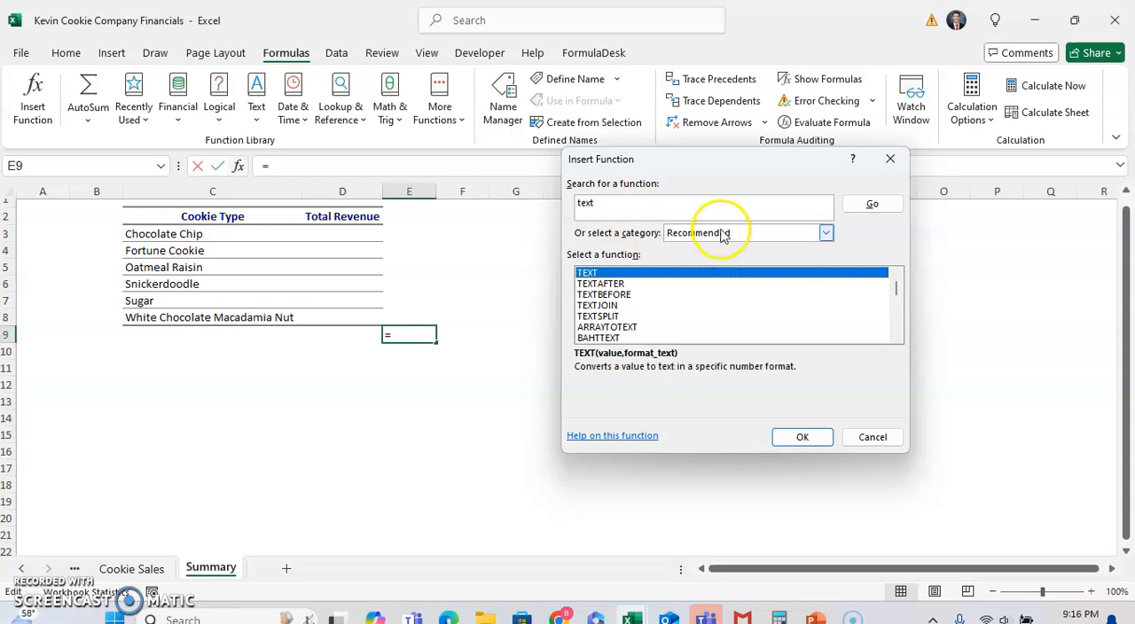
{"action": "left_click", "coordinate": [897, 304]}
{"action": "left_click_drag", "start_coordinate": [897, 304], "coordinate": [897, 331]}
Step: Search the function library for "interest", view the description of EFFECT, look through the recommended functions and dismiss the dialog
{"action": "left_click_drag", "start_coordinate": [711, 215], "coordinate": [577, 208]}
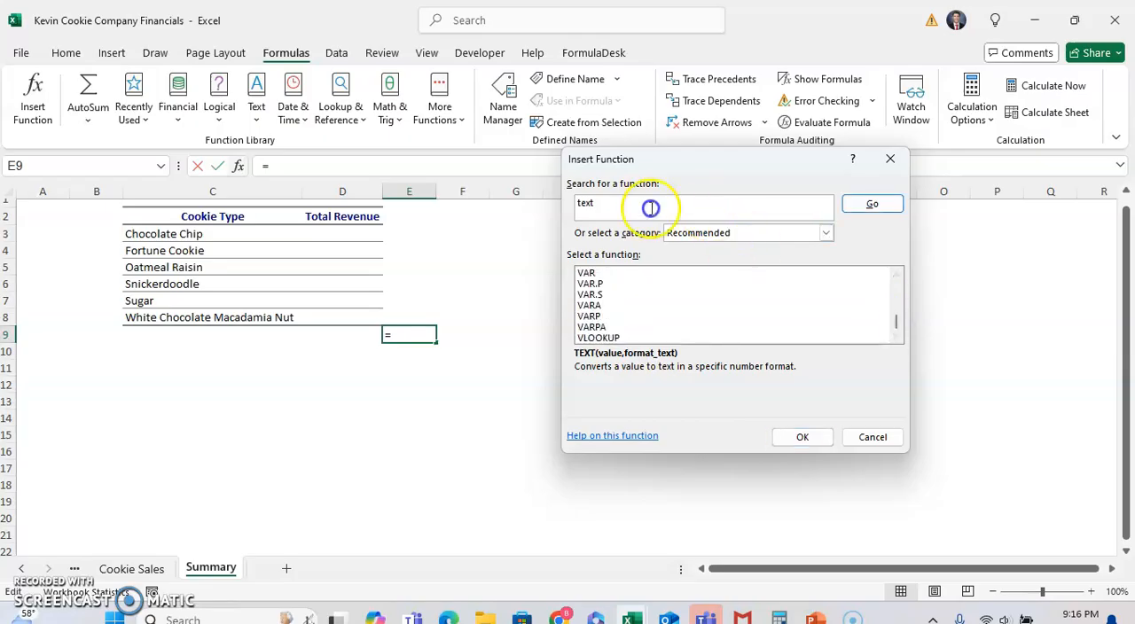
{"action": "type", "text": "interest"}
{"action": "key", "text": "Return"}
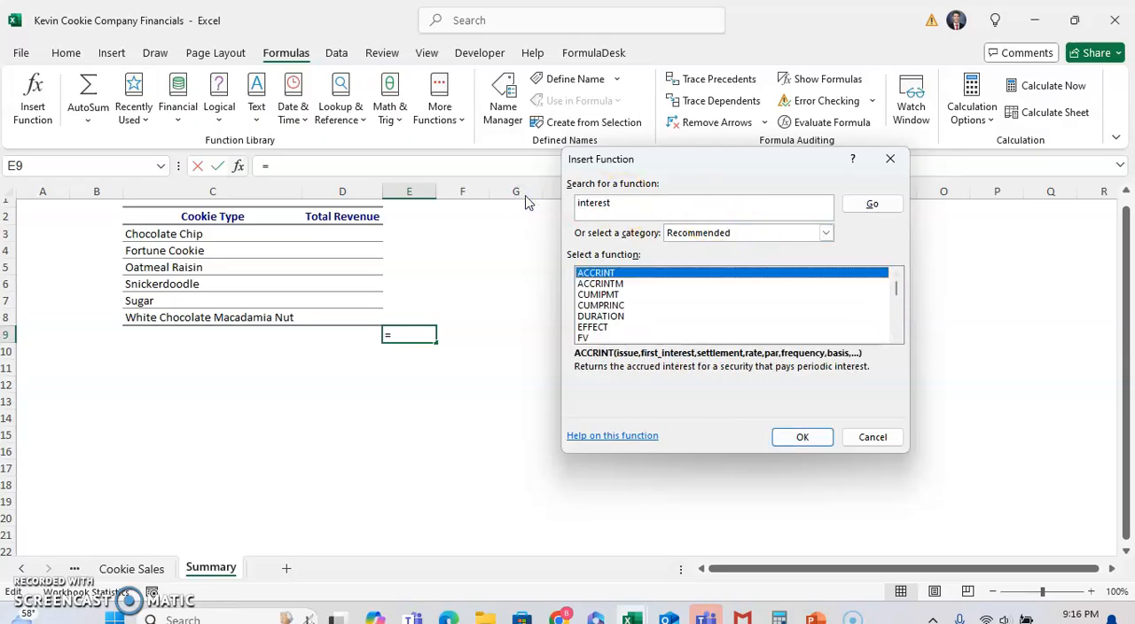
{"action": "left_click", "coordinate": [679, 294]}
{"action": "left_click", "coordinate": [620, 328]}
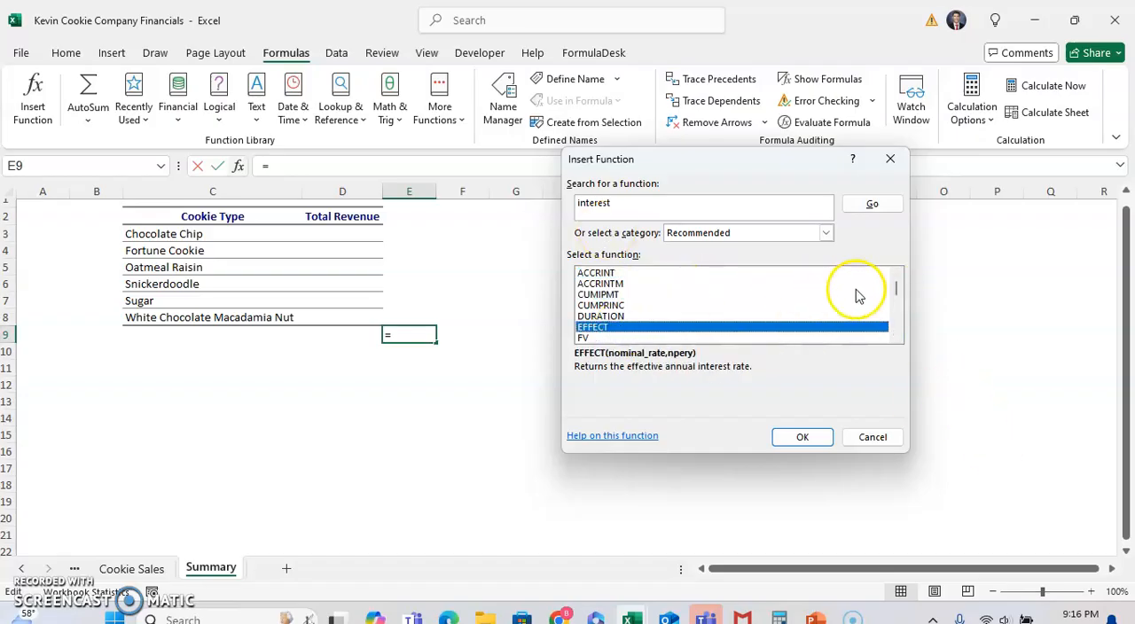
{"action": "left_click", "coordinate": [894, 306]}
{"action": "left_click_drag", "start_coordinate": [894, 305], "coordinate": [885, 359]}
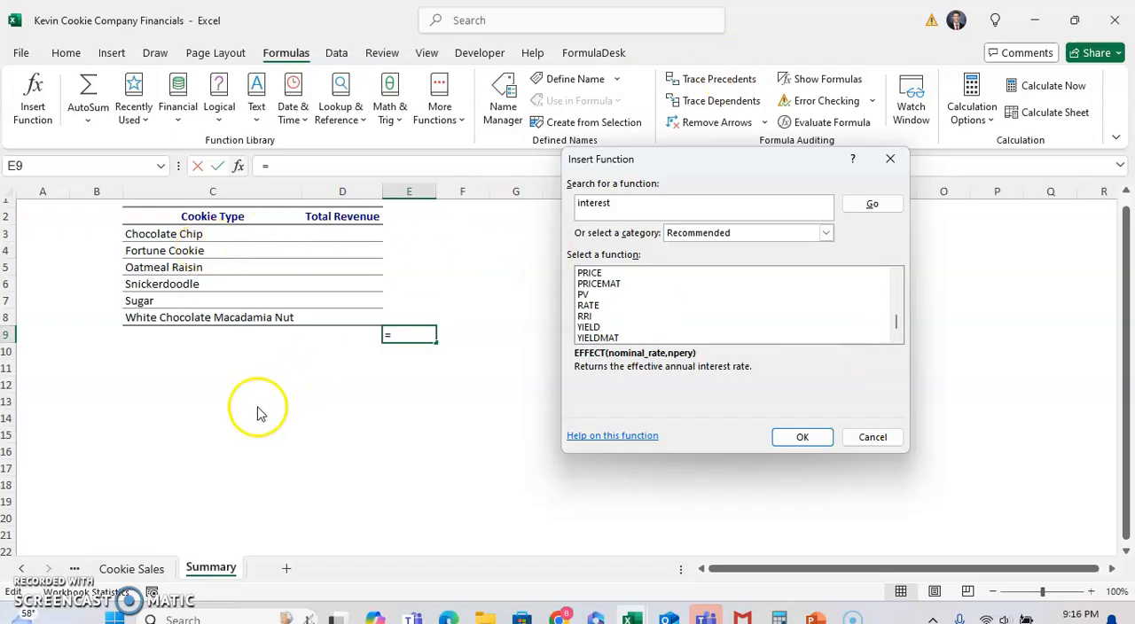
{"action": "left_click", "coordinate": [892, 160]}
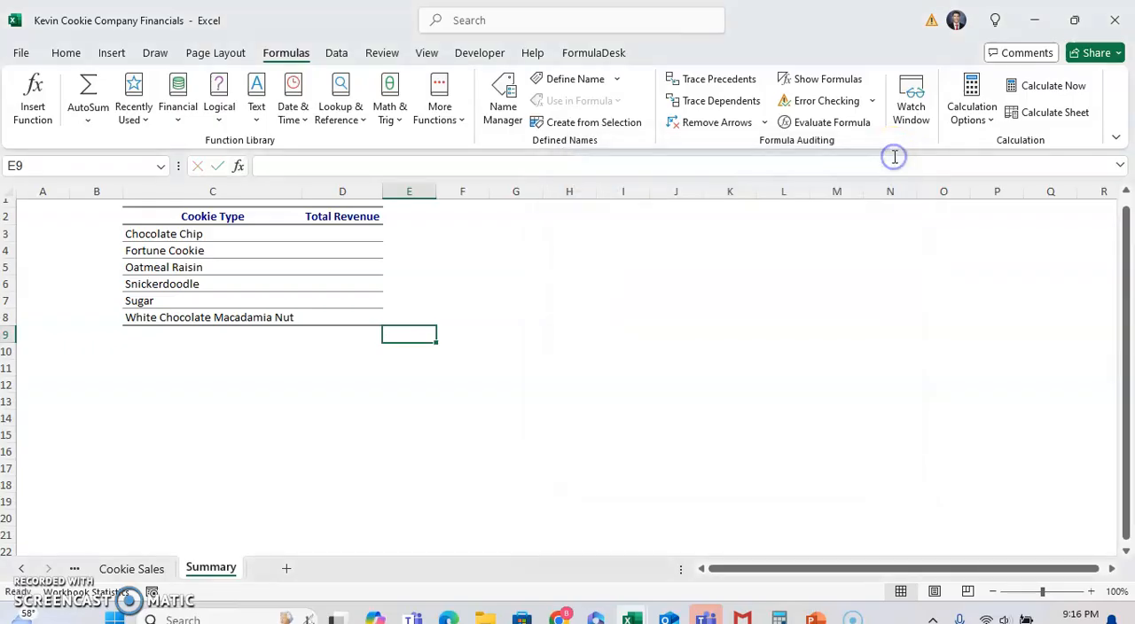
Step: Search for "sum" functions and insert SUMIFS into cell D3, the Total Revenue of Chocolate Chip
{"action": "left_click", "coordinate": [341, 231]}
{"action": "left_click", "coordinate": [41, 102]}
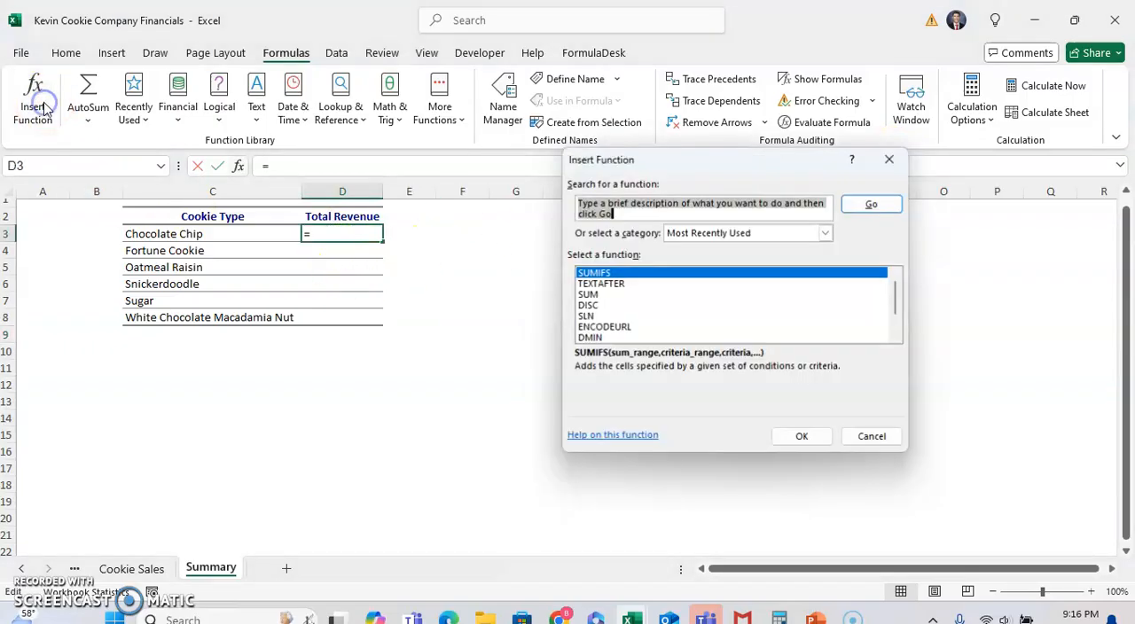
{"action": "type", "text": "s"}
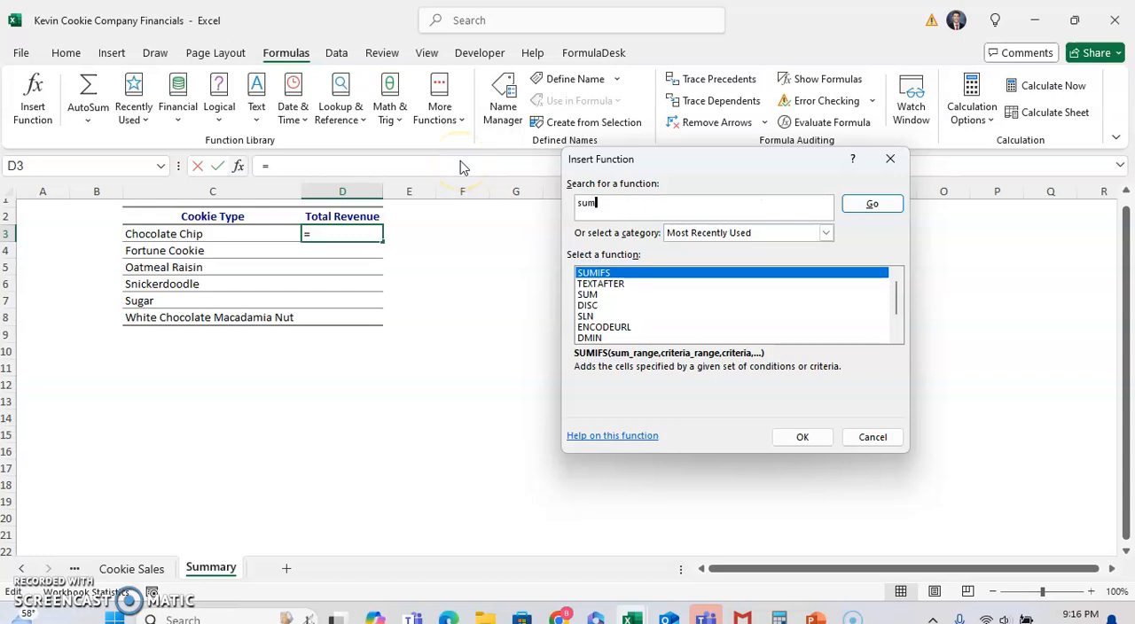
{"action": "type", "text": "um"}
{"action": "key", "text": "Return"}
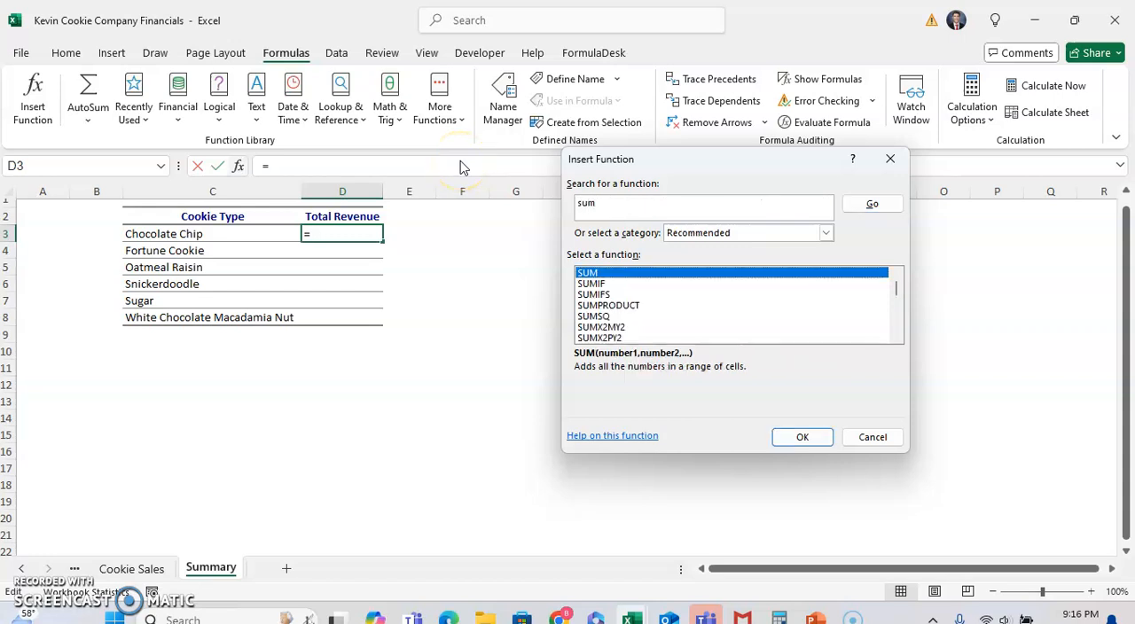
{"action": "left_click", "coordinate": [893, 288]}
{"action": "left_click", "coordinate": [637, 283]}
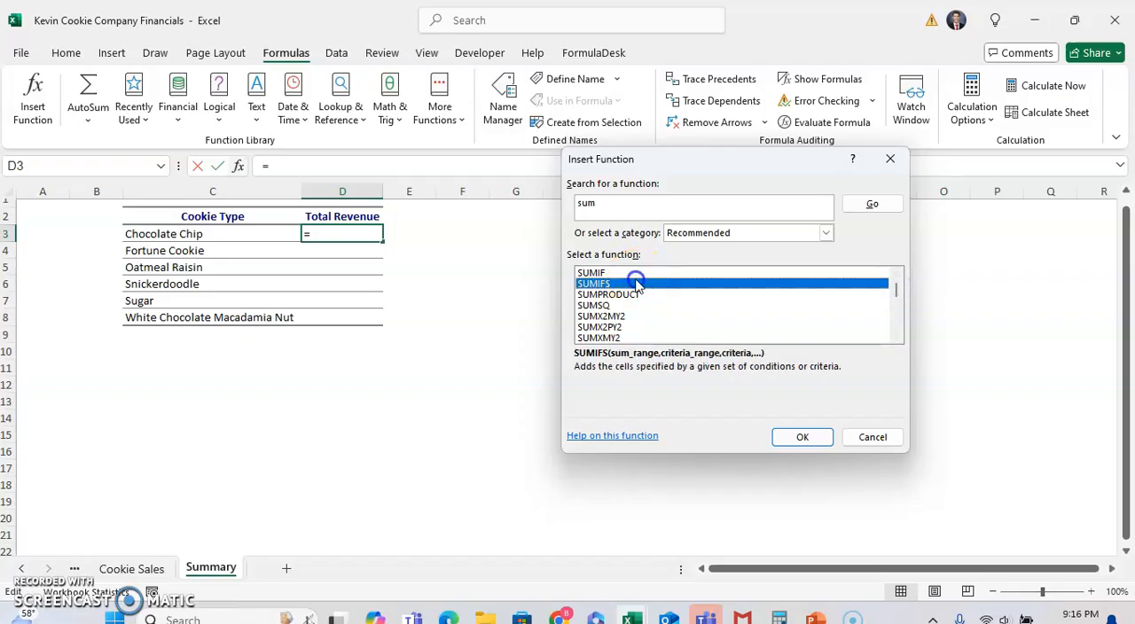
{"action": "left_click", "coordinate": [799, 436]}
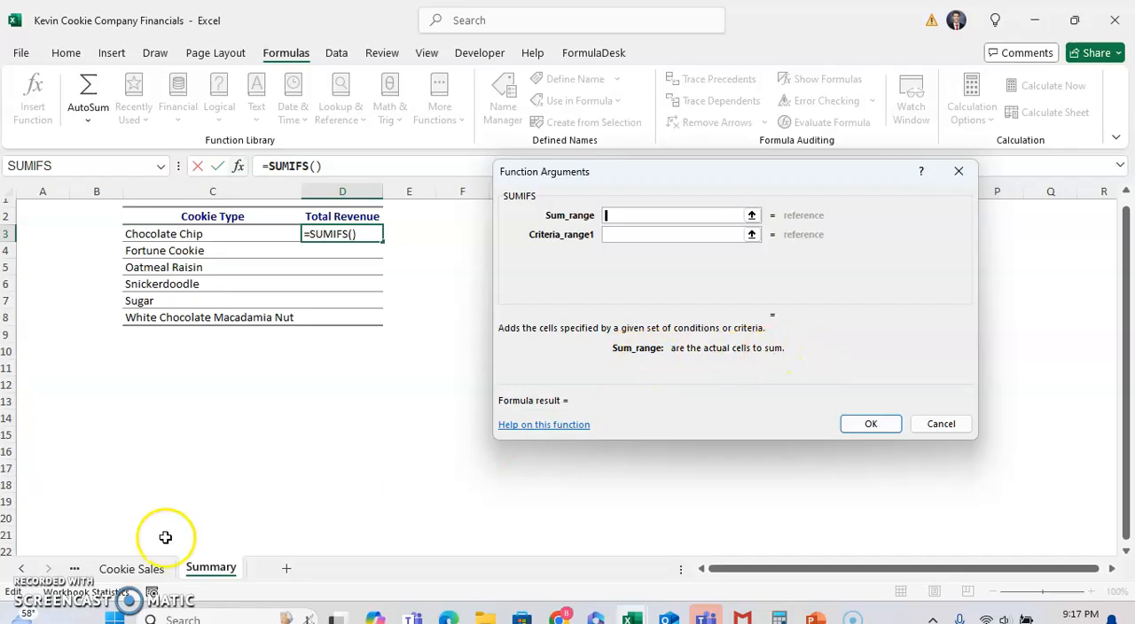
Step: Set the SUMIFS Sum_range to the revenue values F2:F701 on the Cookie Sales sheet
{"action": "left_click", "coordinate": [152, 575]}
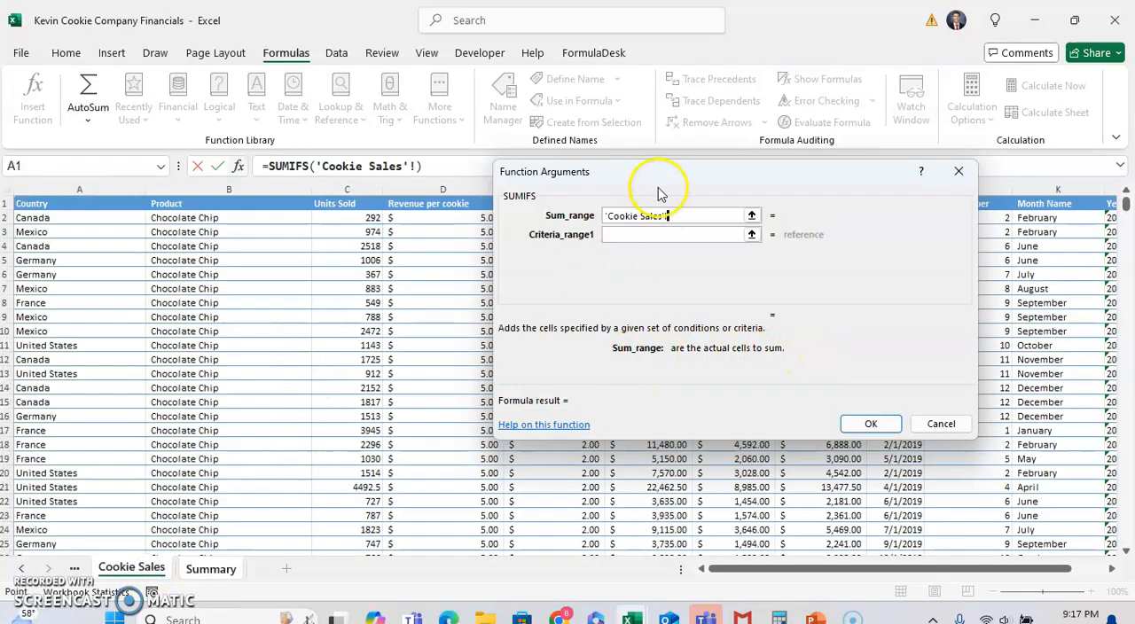
{"action": "left_click_drag", "start_coordinate": [658, 180], "coordinate": [839, 275]}
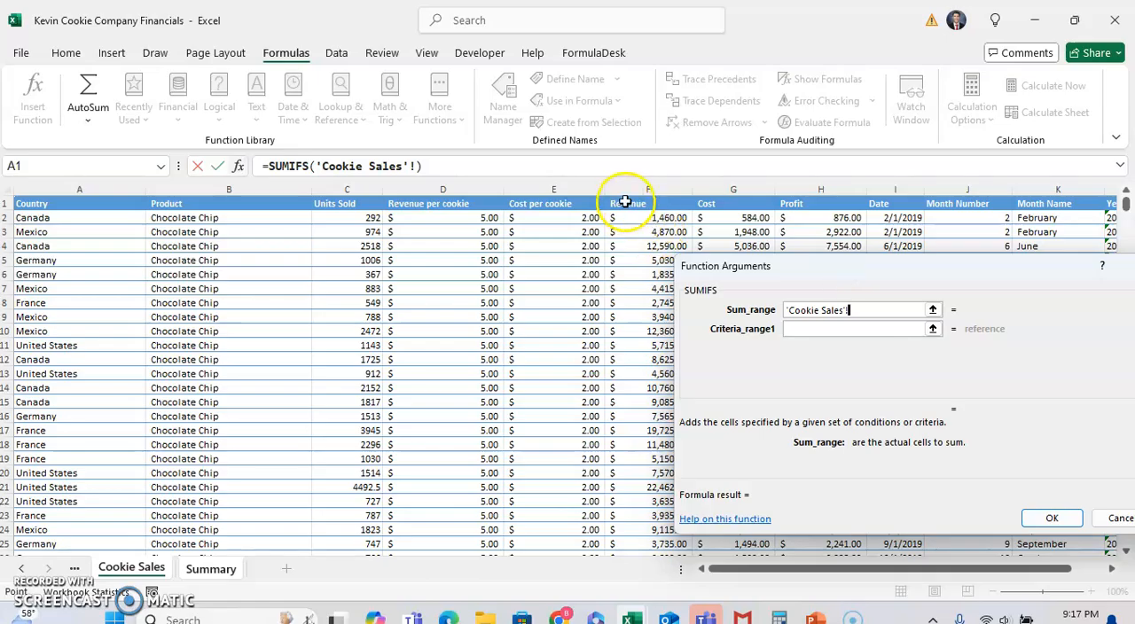
{"action": "left_click", "coordinate": [631, 217]}
{"action": "key", "text": "ctrl+shift+Down"}
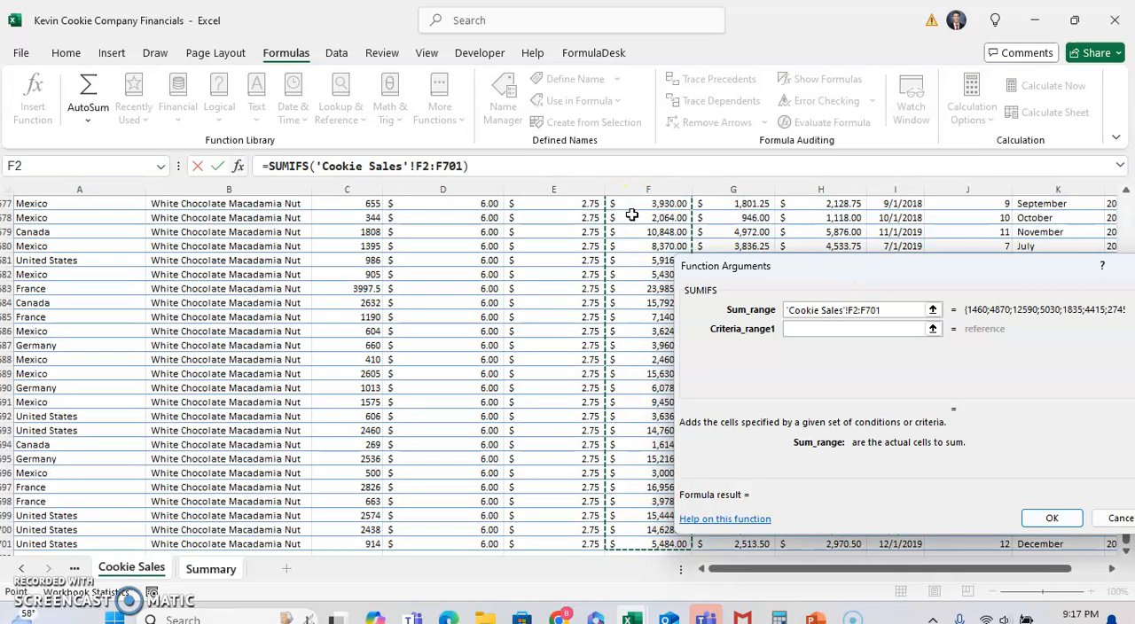
Step: Set Criteria_range1 to the product names B2:B701 on the Cookie Sales sheet
{"action": "left_click", "coordinate": [807, 330]}
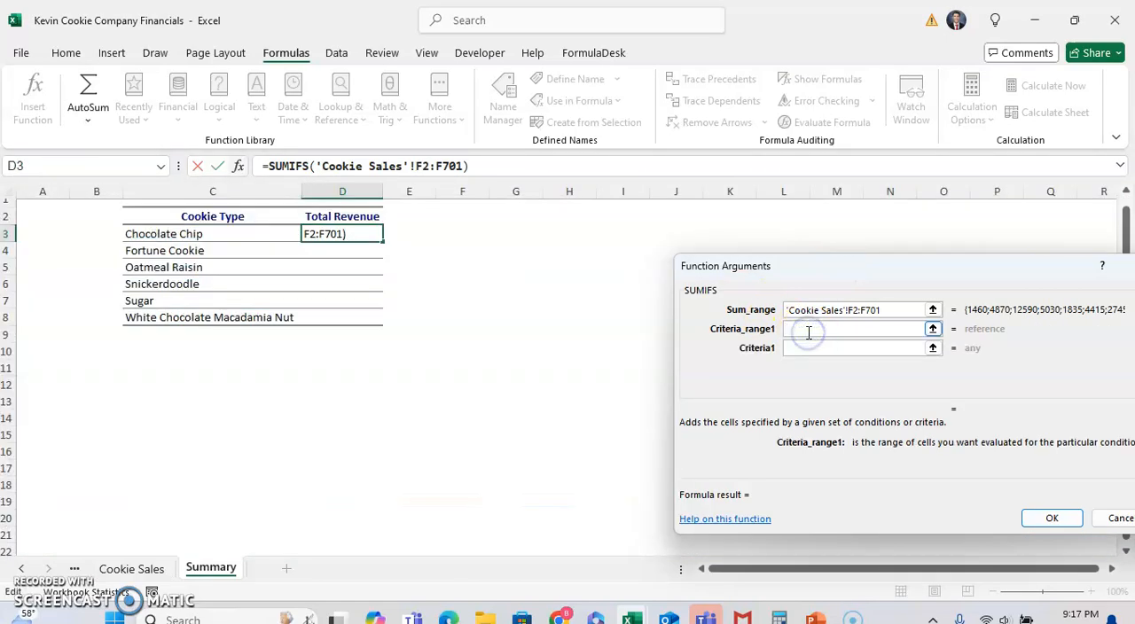
{"action": "left_click_drag", "start_coordinate": [915, 271], "coordinate": [697, 220]}
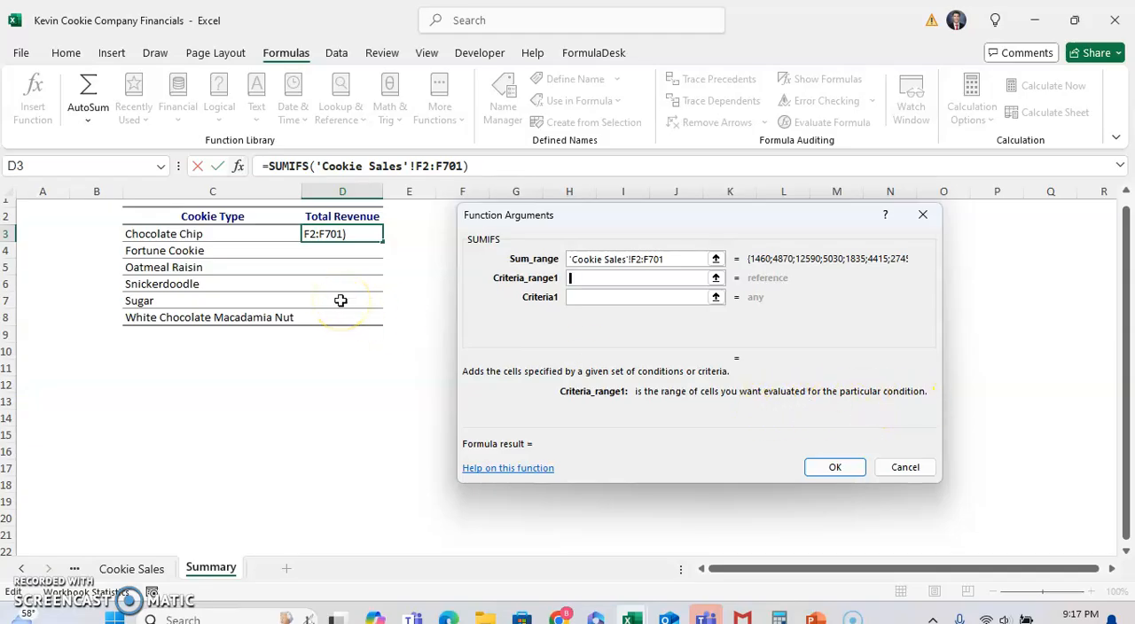
{"action": "left_click", "coordinate": [135, 568]}
{"action": "left_click", "coordinate": [146, 401]}
{"action": "key", "text": "ctrl+Up"}
{"action": "key", "text": "Down"}
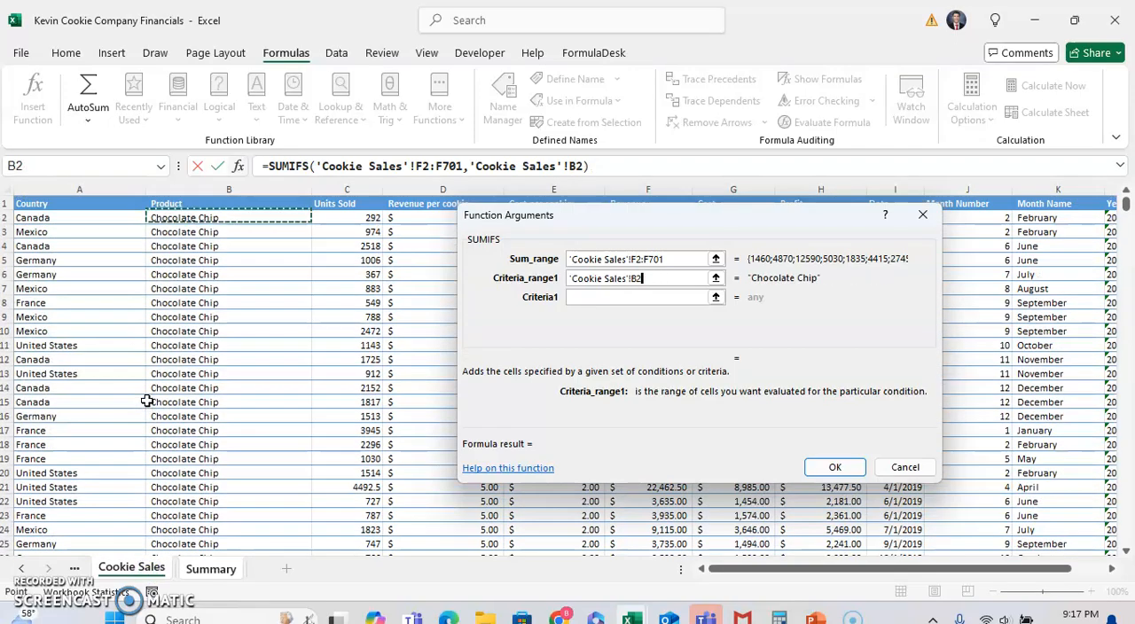
{"action": "key", "text": "ctrl+shift+Down"}
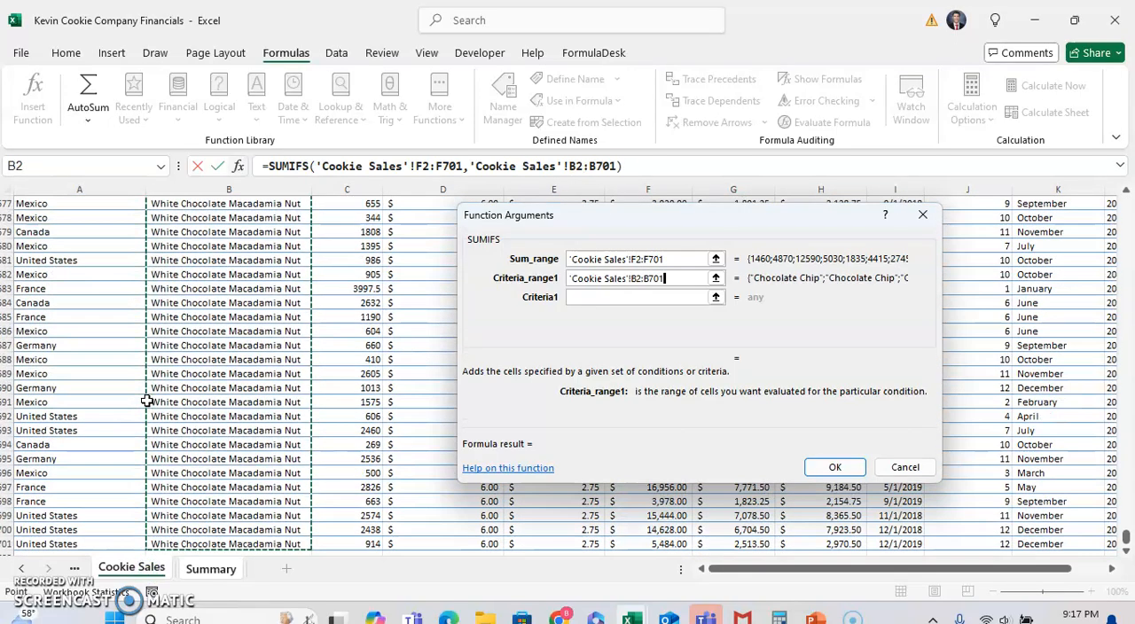
Step: Set Criteria1 to cell C3 on the Summary sheet and complete the SUMIFS formula
{"action": "left_click", "coordinate": [582, 297]}
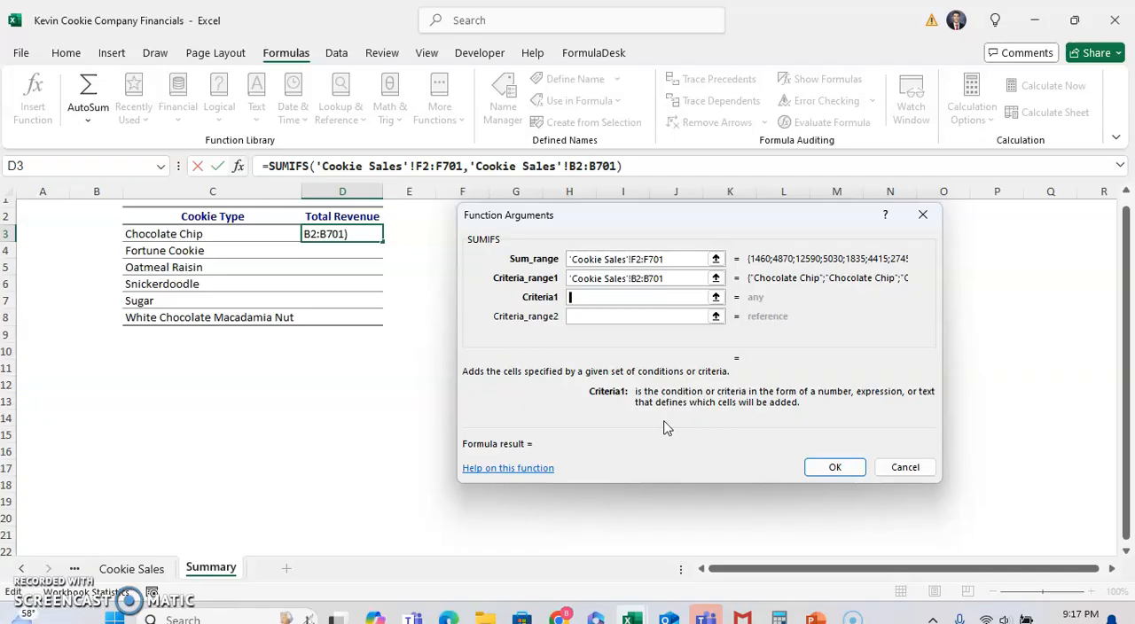
{"action": "left_click", "coordinate": [202, 234]}
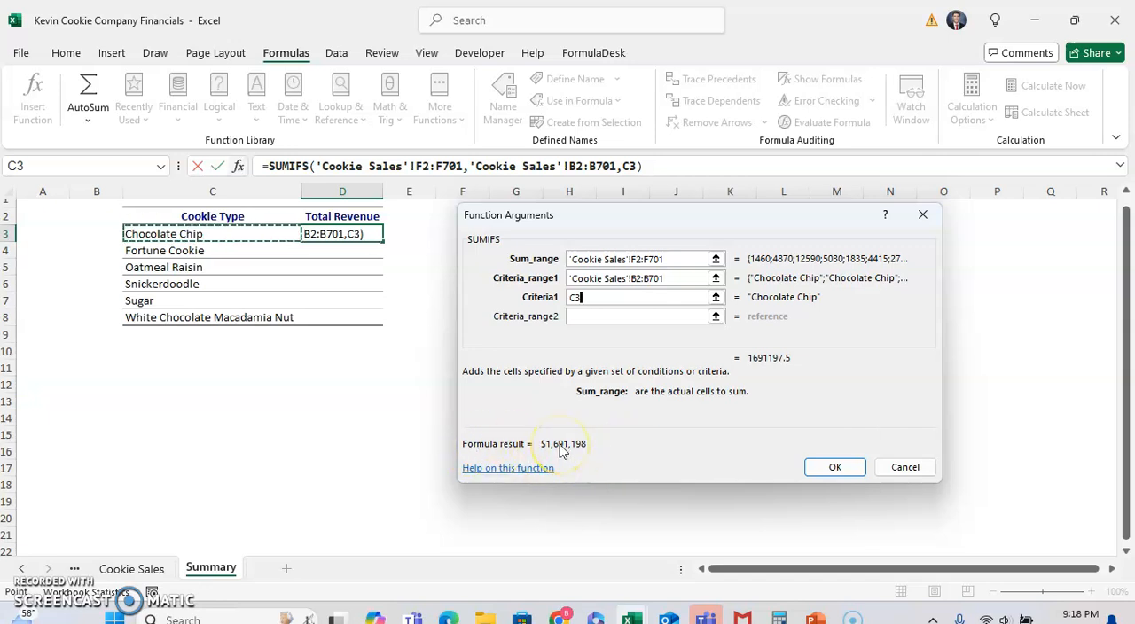
{"action": "left_click", "coordinate": [834, 470]}
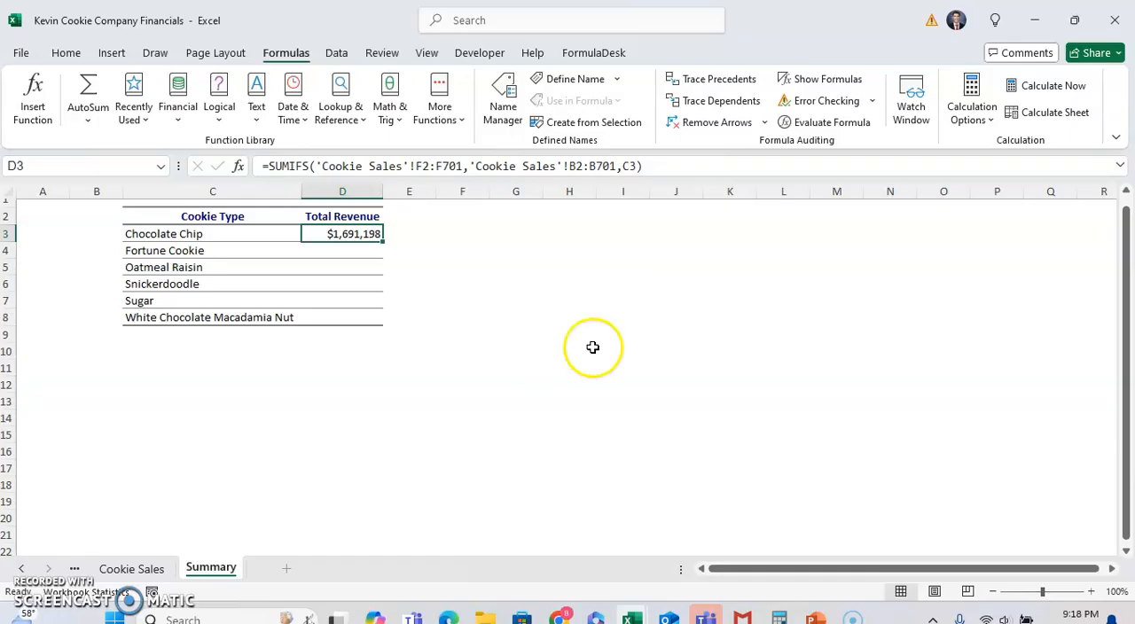
Step: Make both SUMIFS ranges in D3 absolute, as $F$2:$F$701 and $B$2:$B$701, keeping C3 relative
{"action": "left_click", "coordinate": [616, 166]}
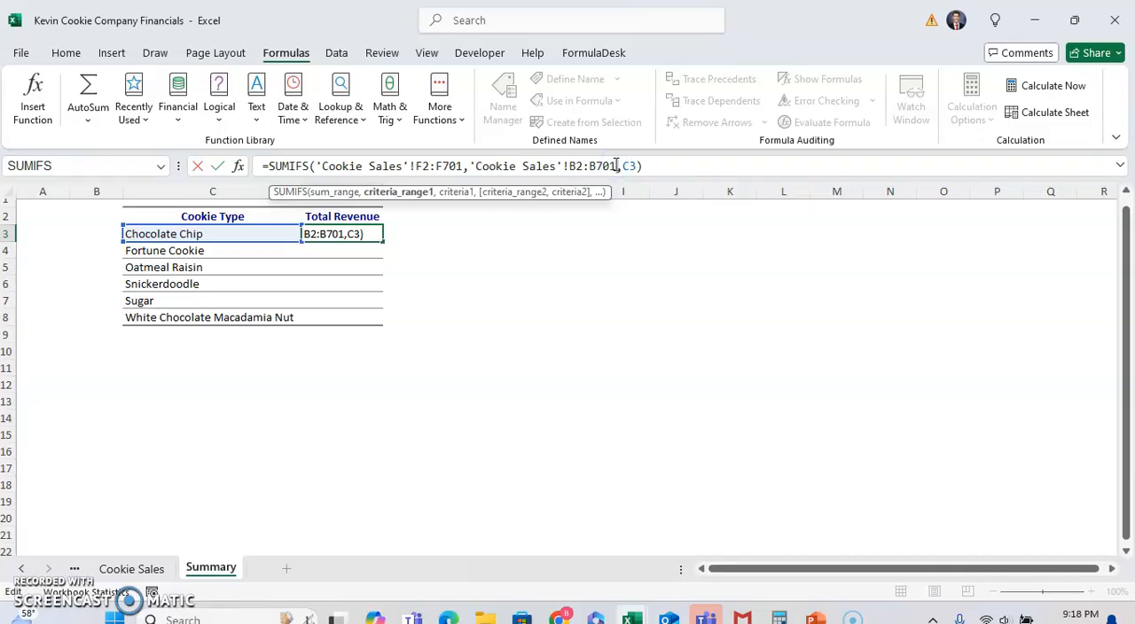
{"action": "double_click", "coordinate": [612, 166]}
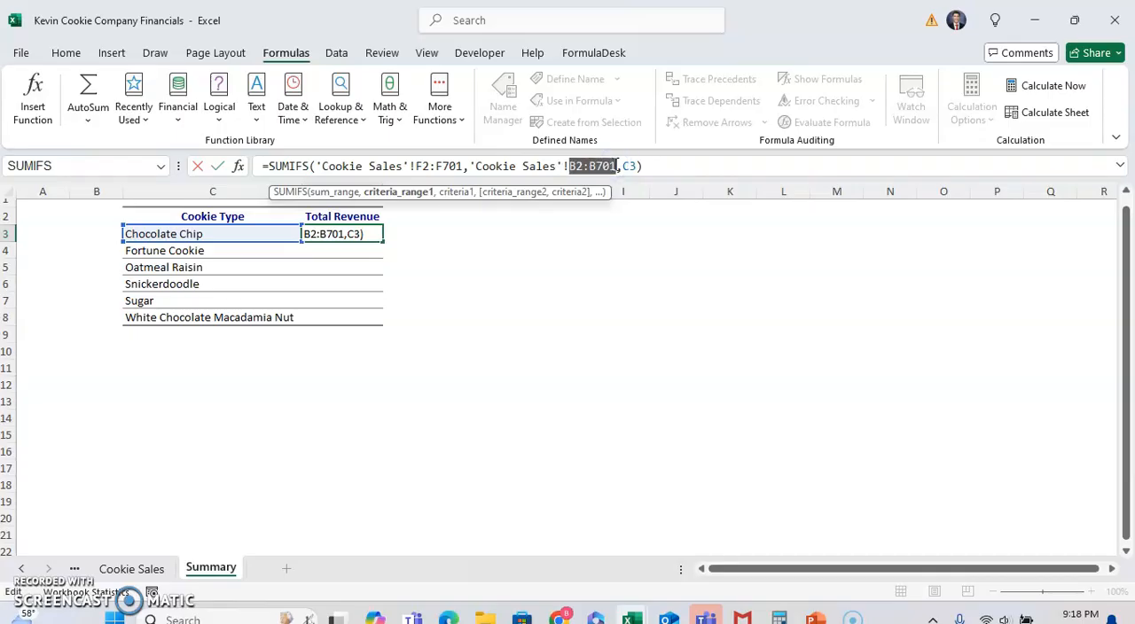
{"action": "key", "text": "F4"}
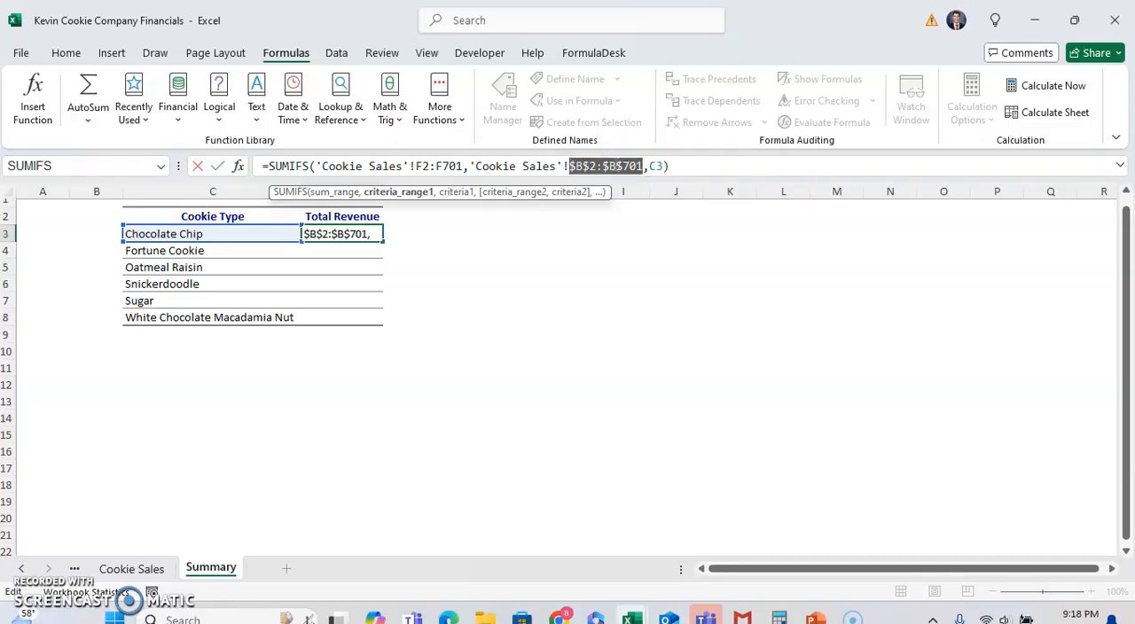
{"action": "double_click", "coordinate": [455, 165]}
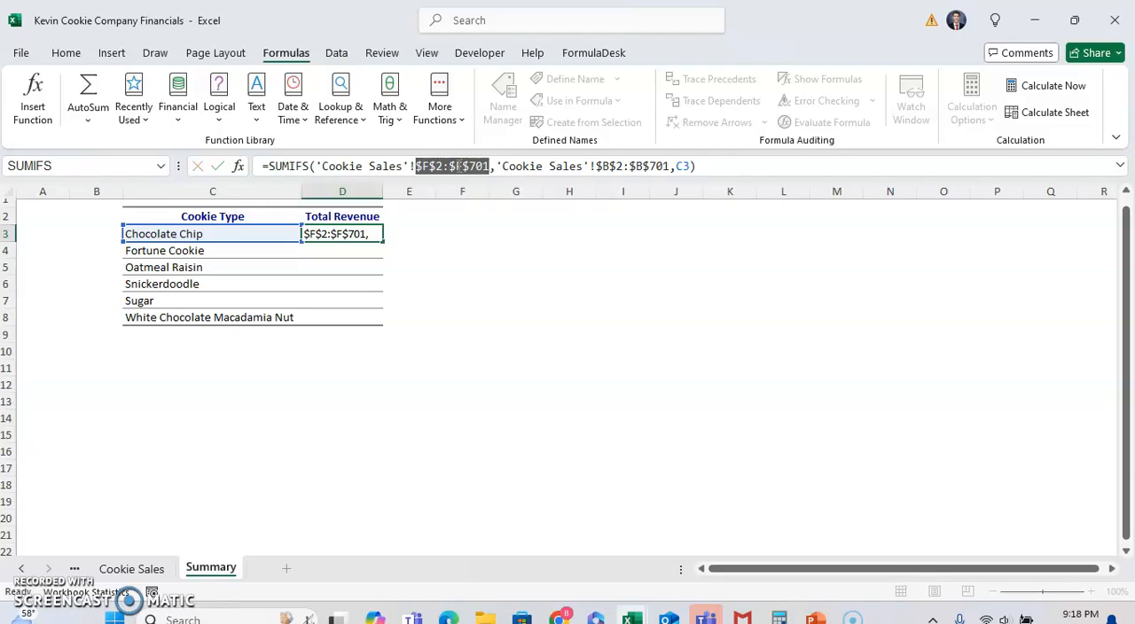
{"action": "key", "text": "ctrl+Return"}
Step: Copy the SUMIFS formula from D3 down through D8 for the remaining cookie types
{"action": "key", "text": "ctrl+c"}
{"action": "key", "text": "shift+Down"}
{"action": "key", "text": "shift+Down"}
{"action": "key", "text": "shift+Down"}
{"action": "key", "text": "shift+Down"}
{"action": "key", "text": "shift+Down"}
{"action": "key", "text": "shift+Down"}
{"action": "key", "text": "shift+Down"}
{"action": "key", "text": "shift+Up"}
{"action": "key", "text": "shift+Up"}
{"action": "key", "text": "ctrl+v"}
{"action": "key", "text": "Escape"}
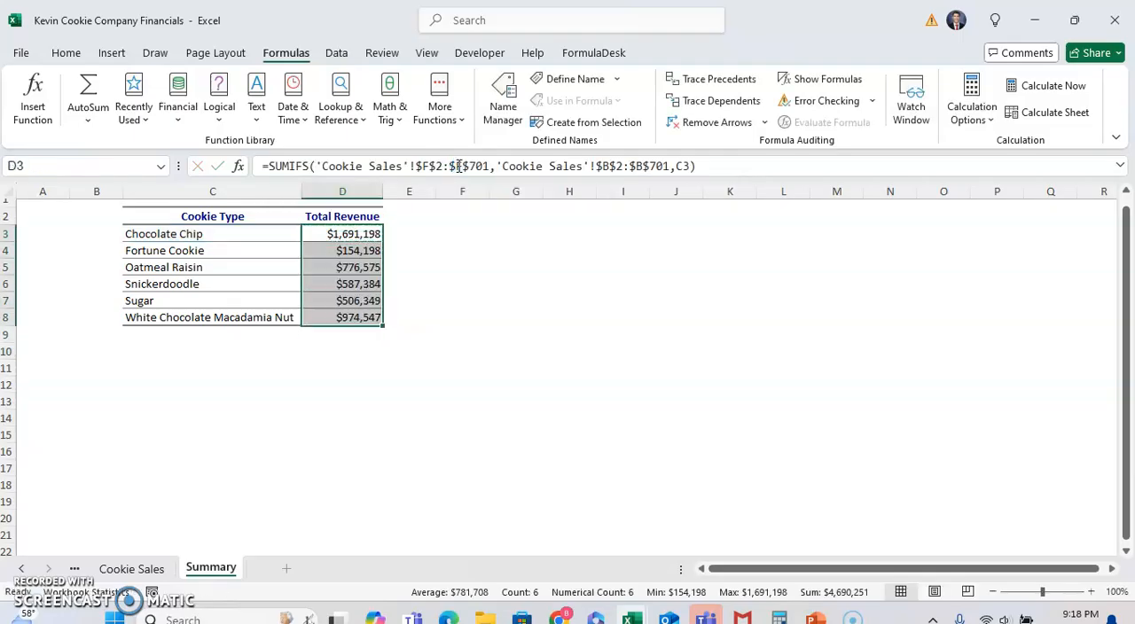